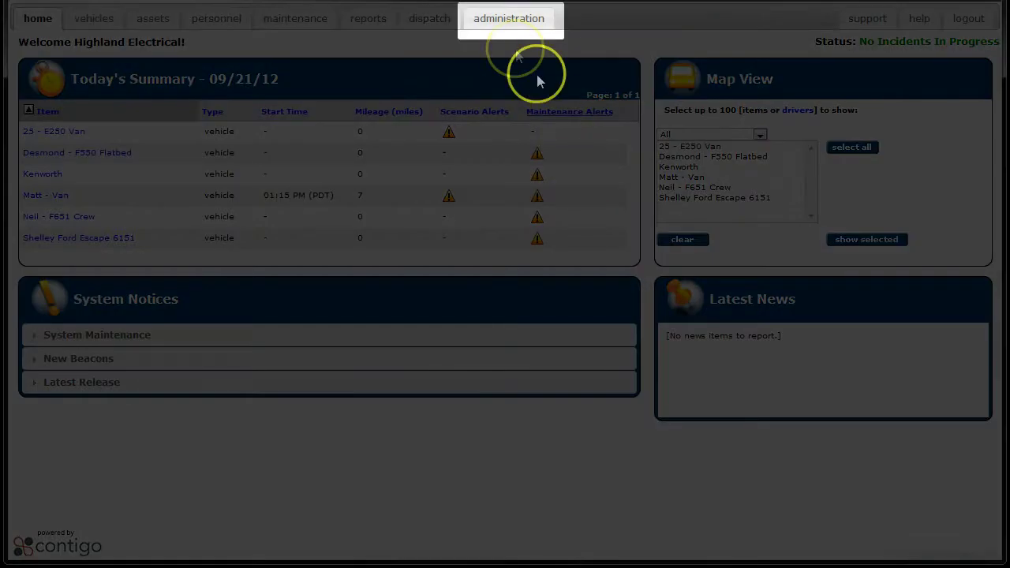
- Go to Contigo's administration area to see the Scenarios list
click(505, 23)
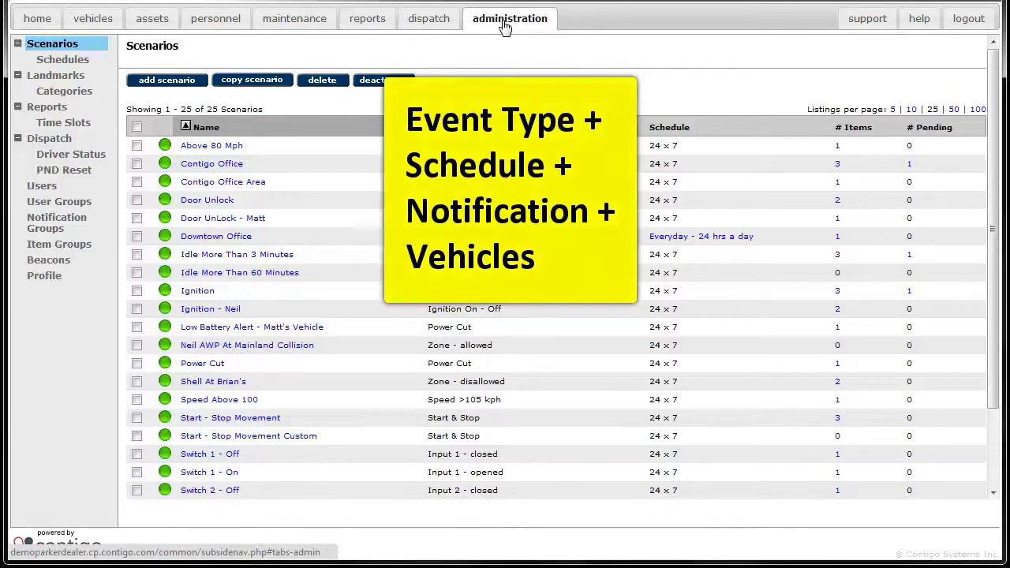
- Open a blank Add Scenario form from the Scenarios list
click(166, 80)
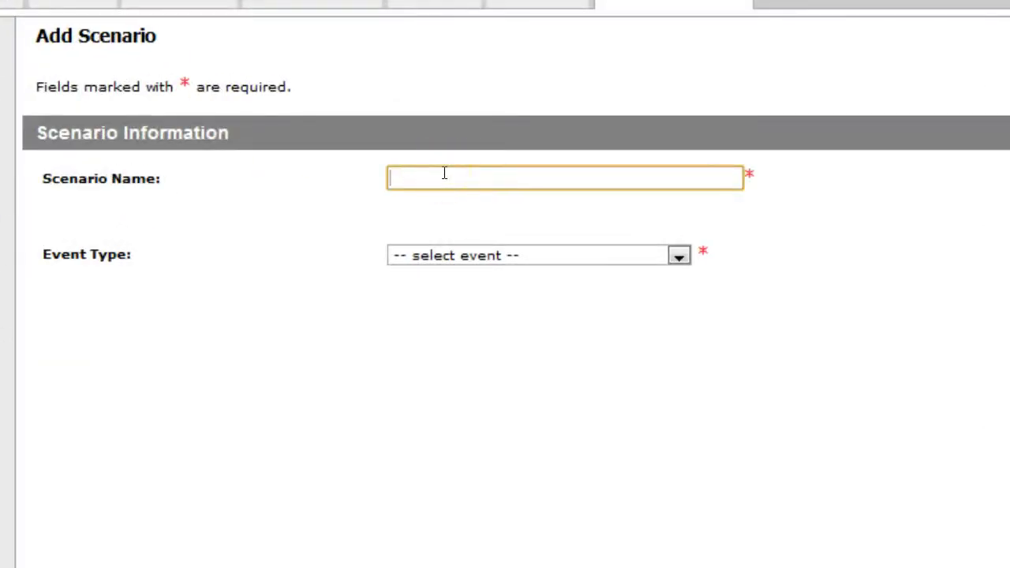
- Name the scenario 'Maintenance Yard' with event type Zone - Circular
text(Maintenance Yar)
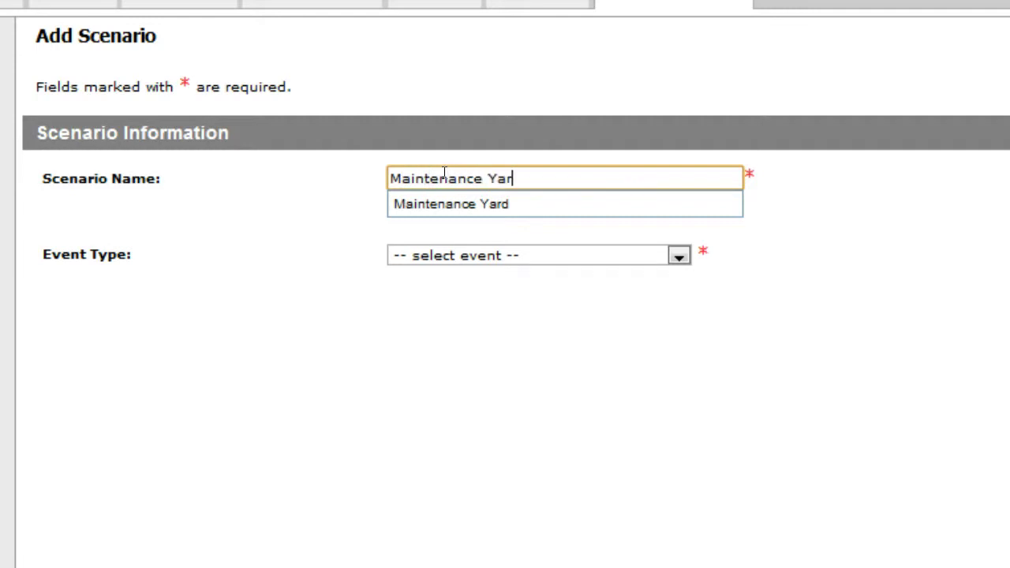
click(475, 254)
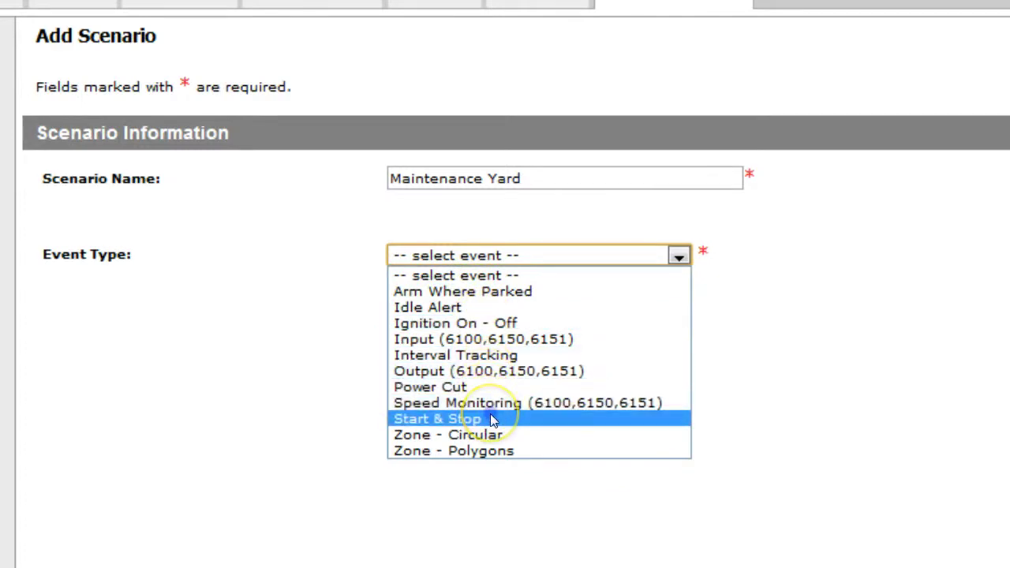
click(458, 418)
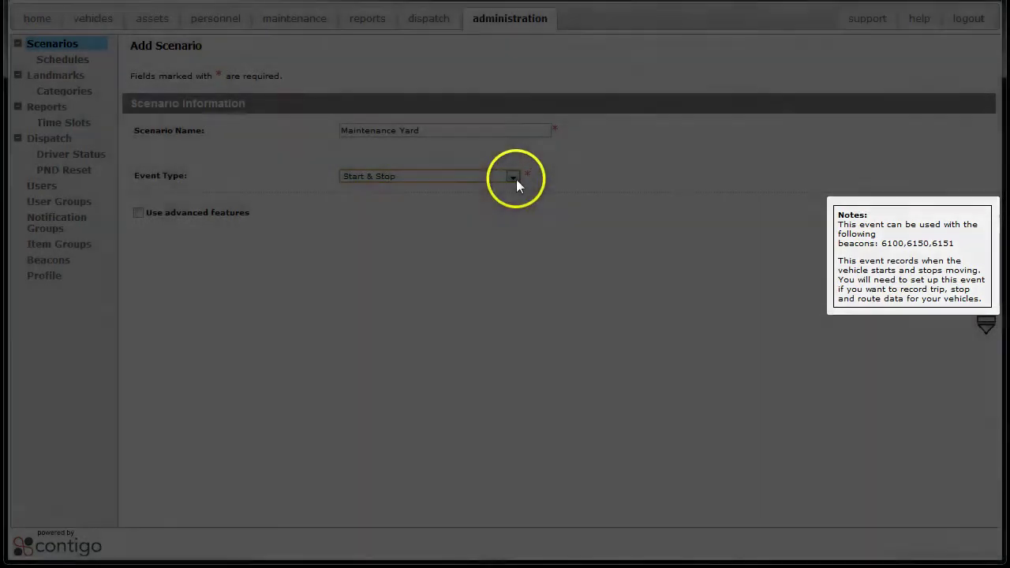
click(513, 177)
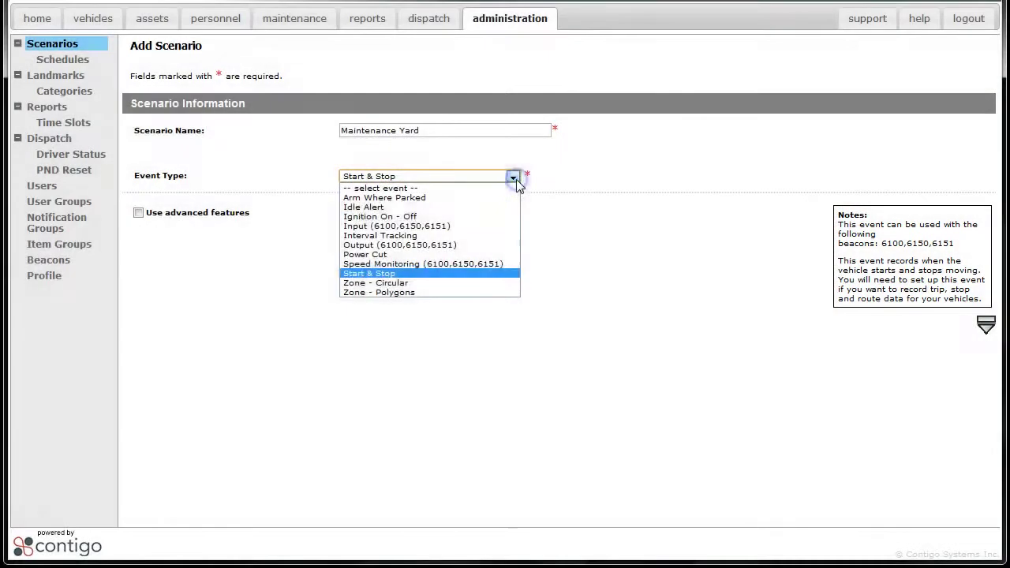
click(475, 286)
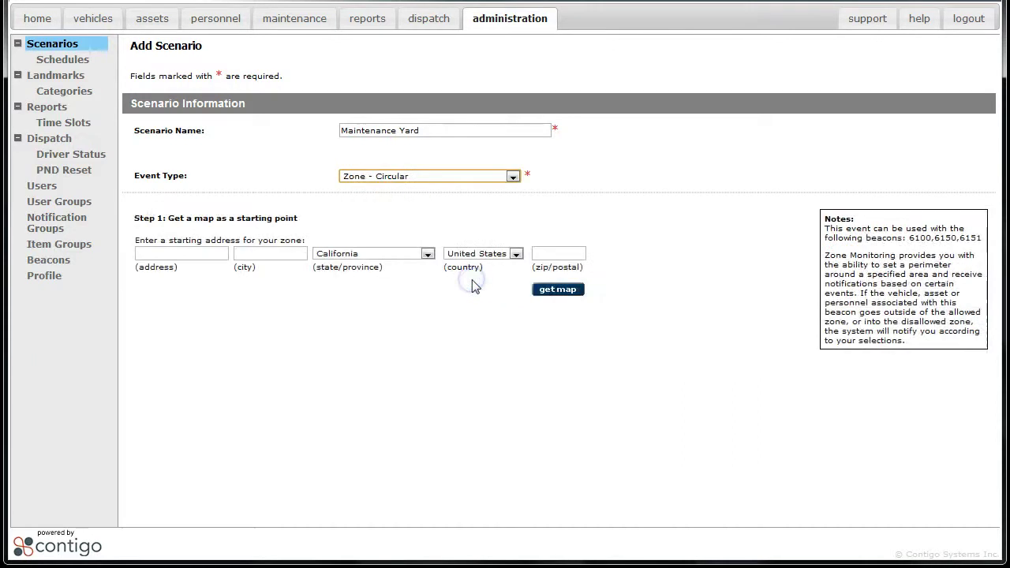
click(204, 254)
text(1)
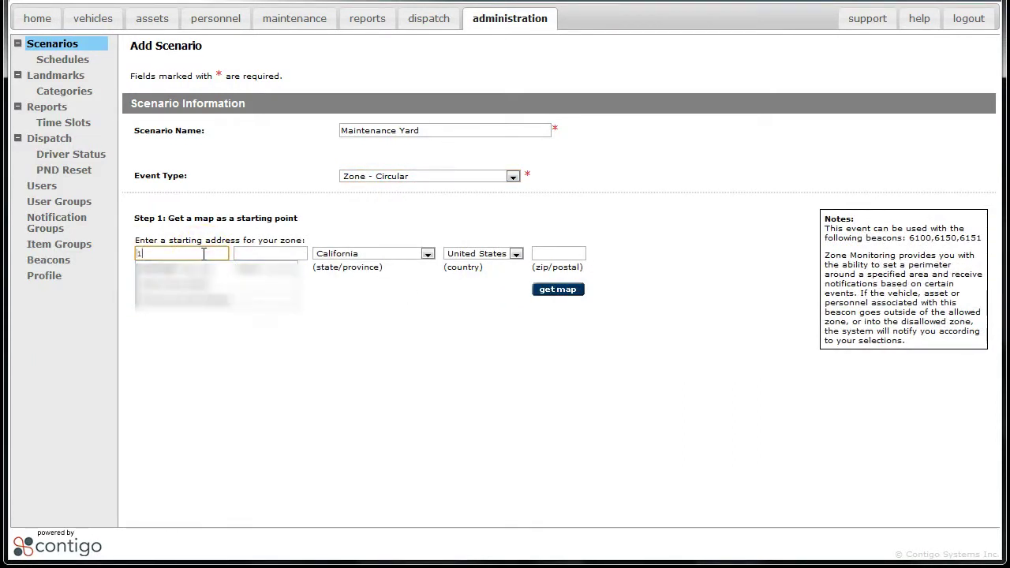
key(BackSpace)
key(Tab)
text(Fremo)
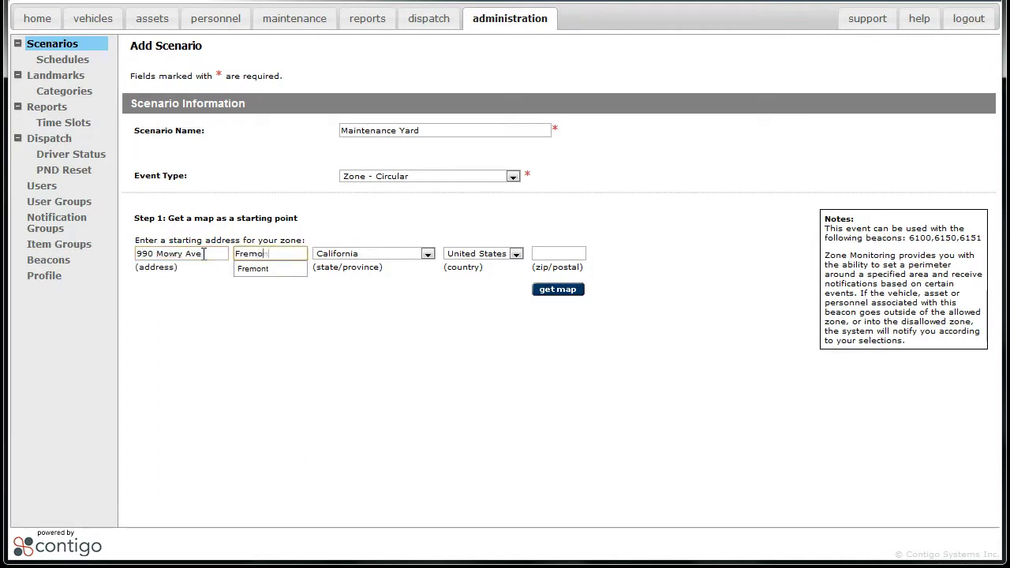
text(nt)
key(Tab)
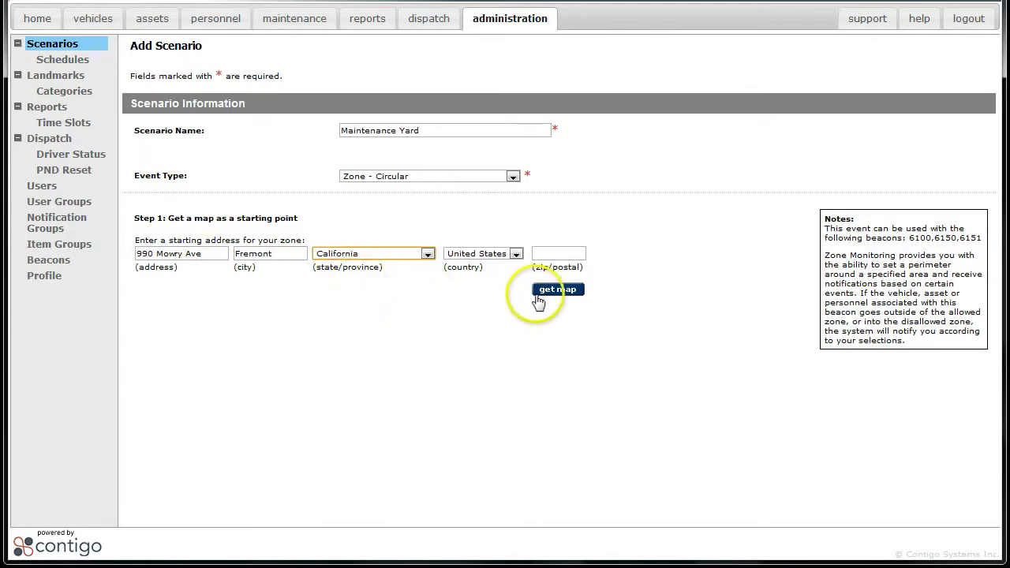
click(541, 292)
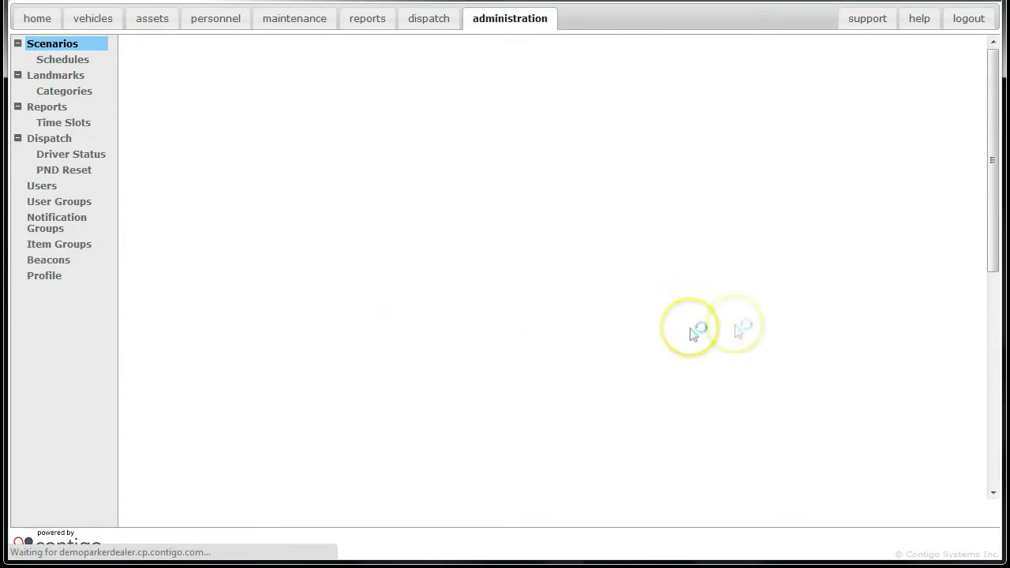
- Zoom in and draw a 185-metre circular zone beside Mowry Ave
drag(995, 157, 991, 329)
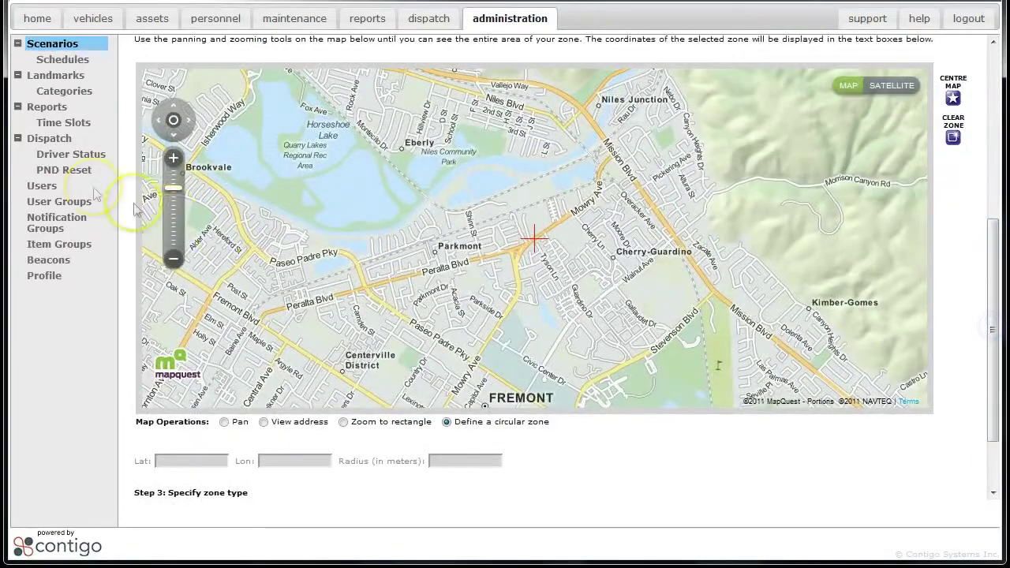
click(174, 158)
click(175, 159)
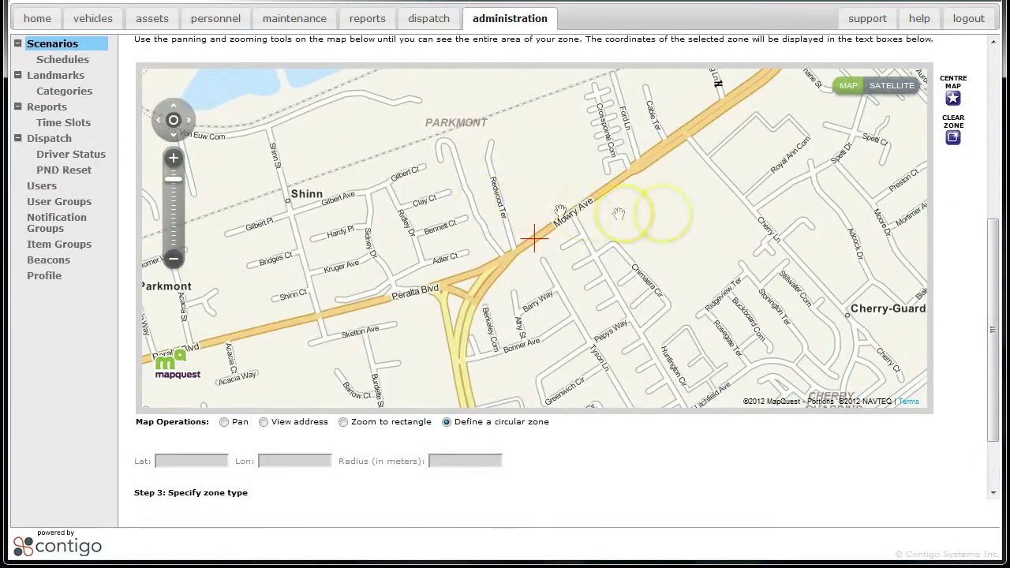
drag(684, 216, 721, 284)
click(991, 335)
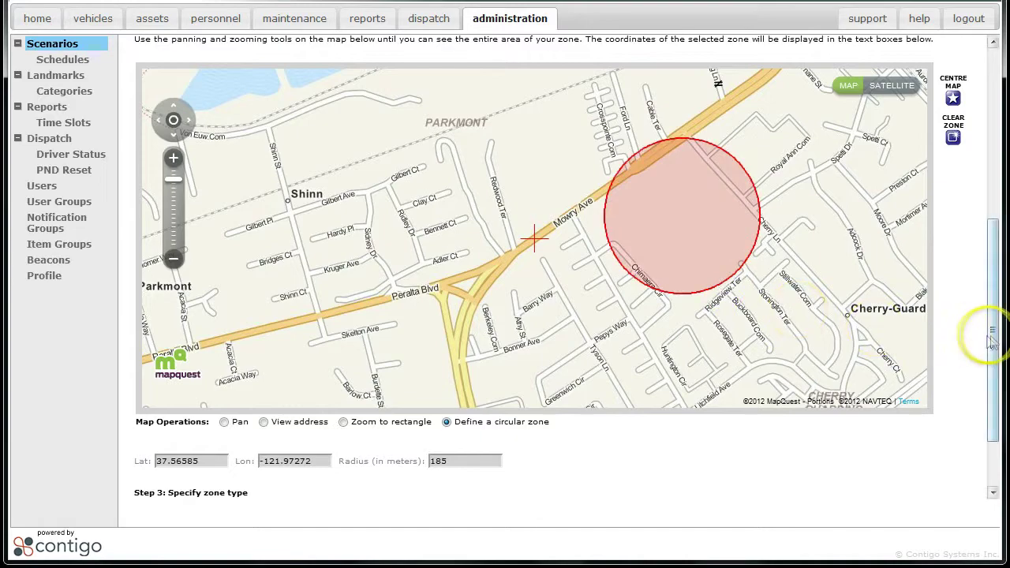
drag(991, 341, 987, 354)
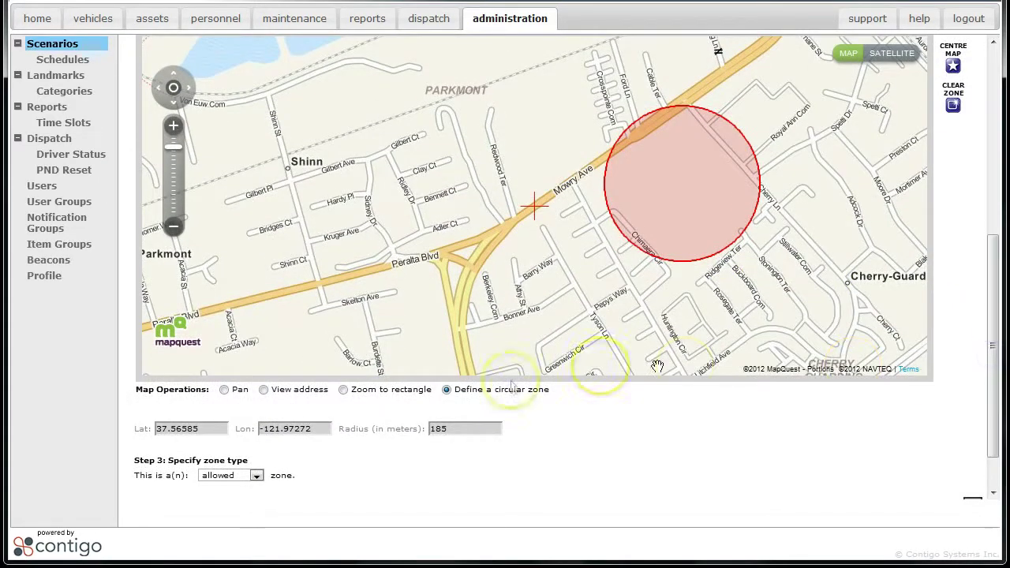
- Mark the zone as disallowed and reveal its Schedule settings
click(256, 476)
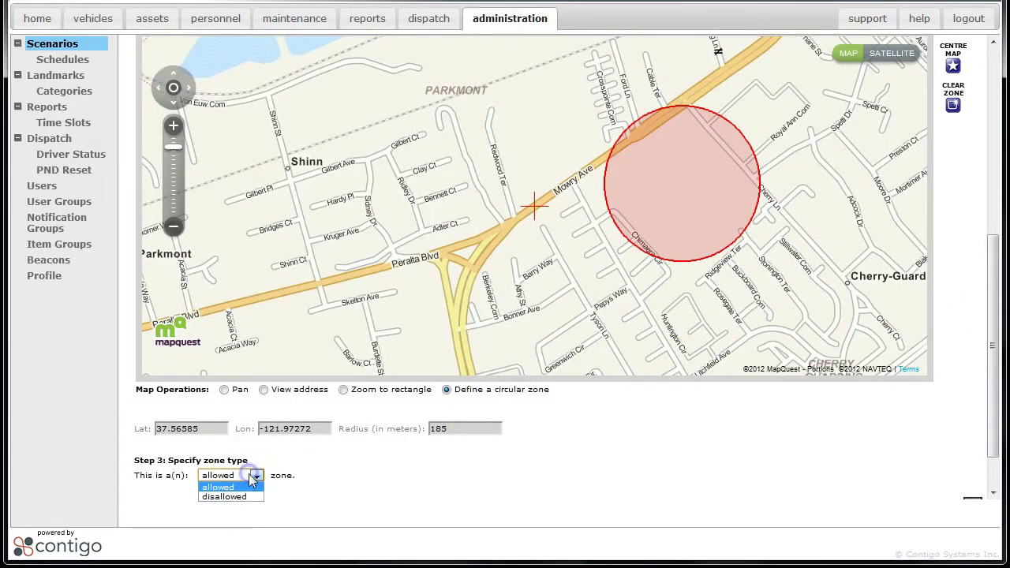
click(248, 497)
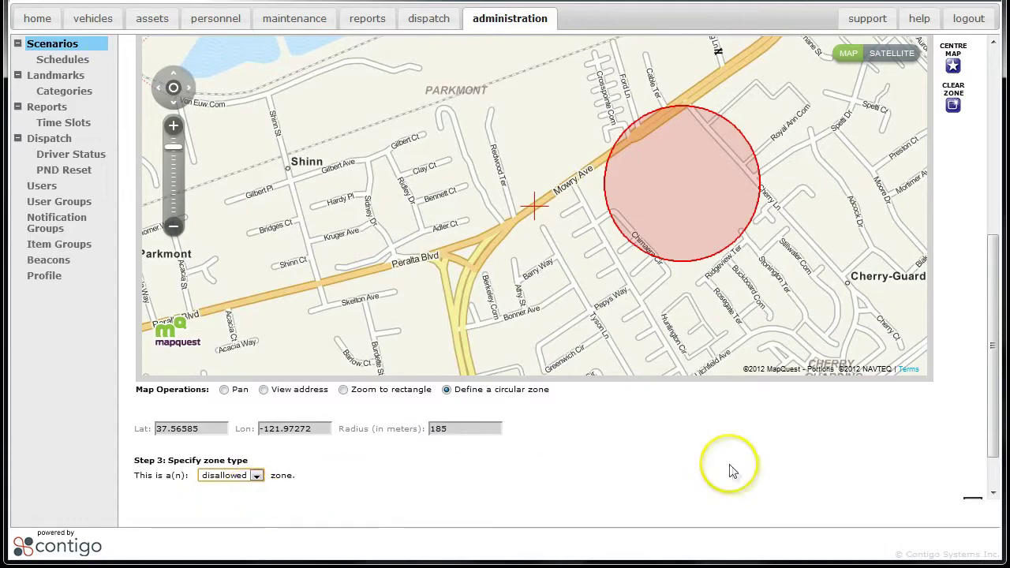
drag(989, 435, 995, 477)
click(973, 455)
drag(991, 429, 993, 487)
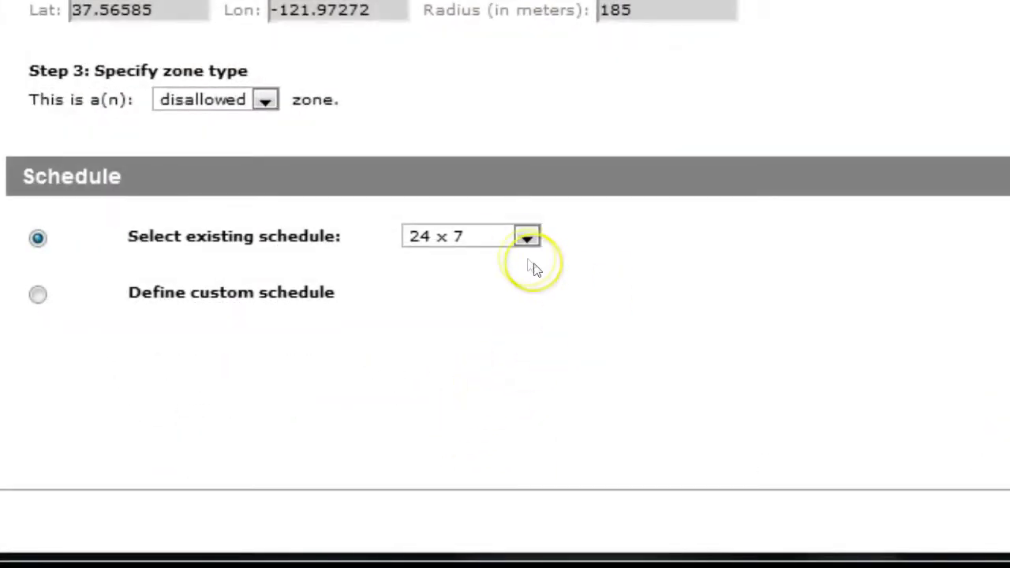
- Define a custom schedule with Custom days, Monday through Saturday including Sat
click(525, 238)
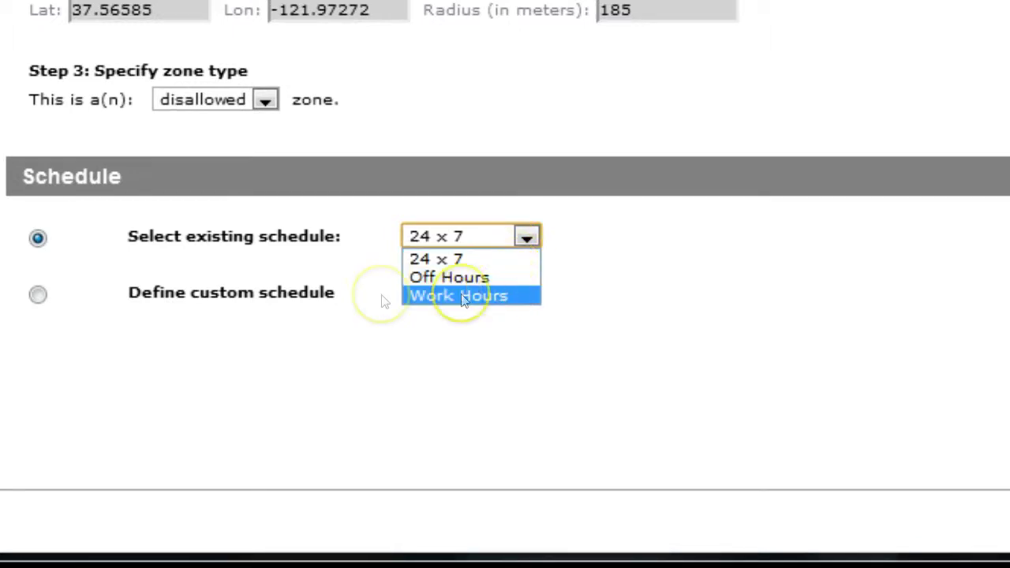
click(37, 293)
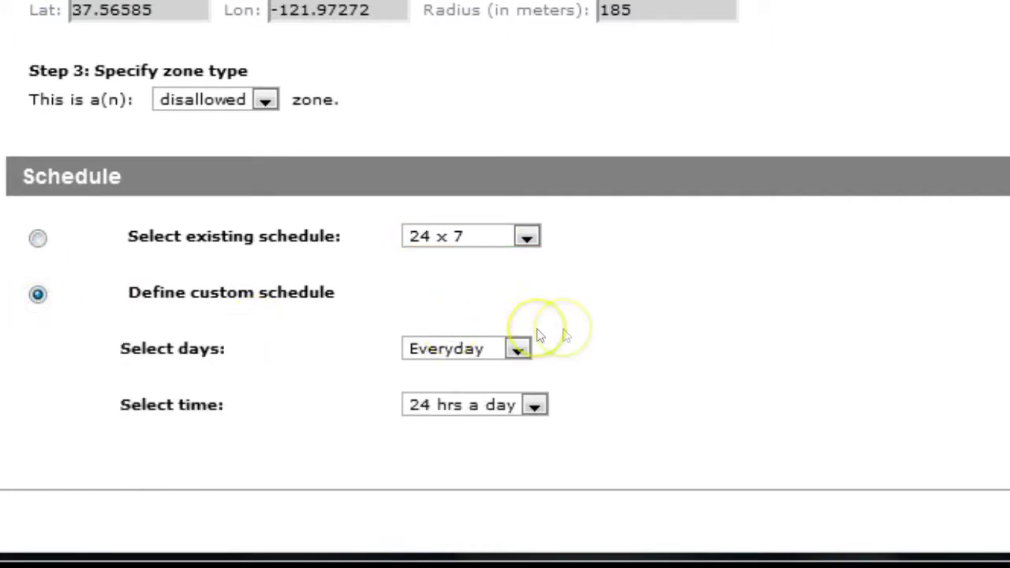
scroll(589, 330, down, 3)
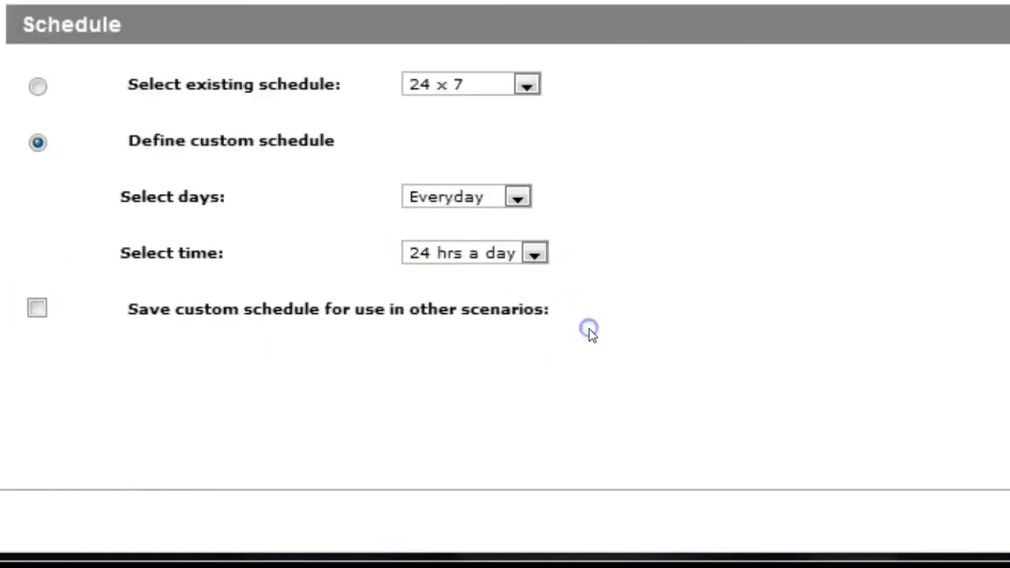
click(517, 199)
click(497, 237)
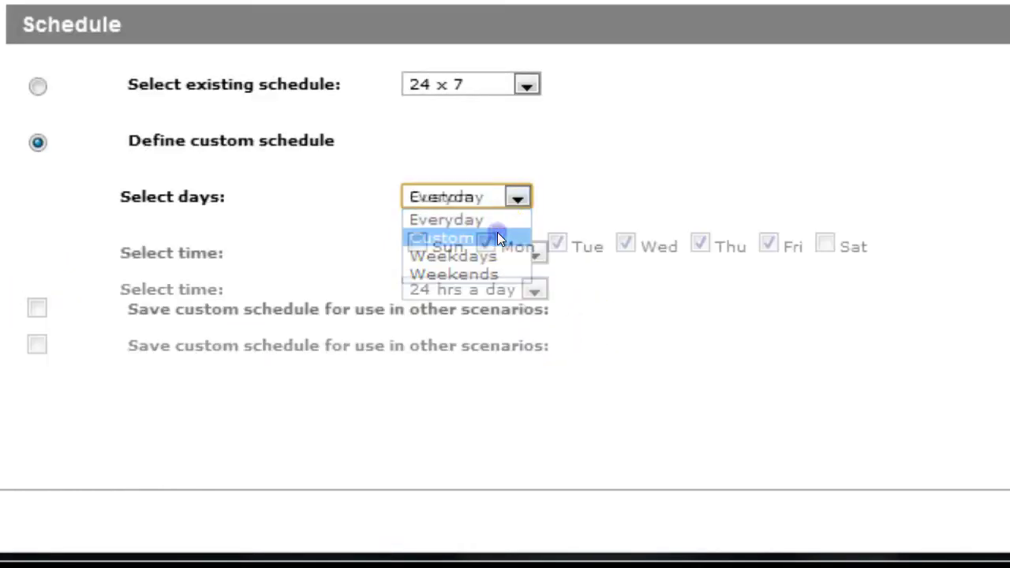
click(509, 250)
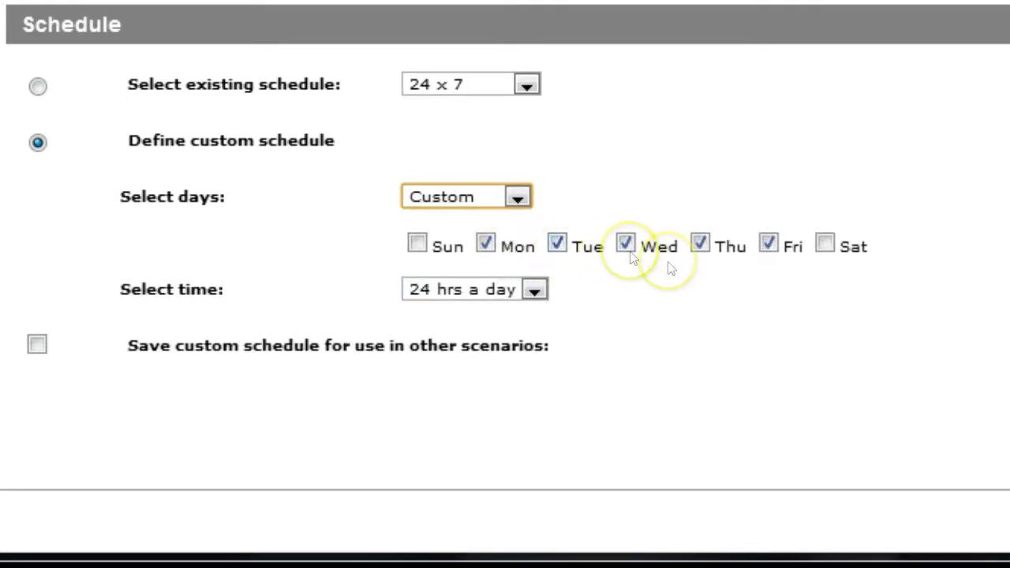
click(820, 249)
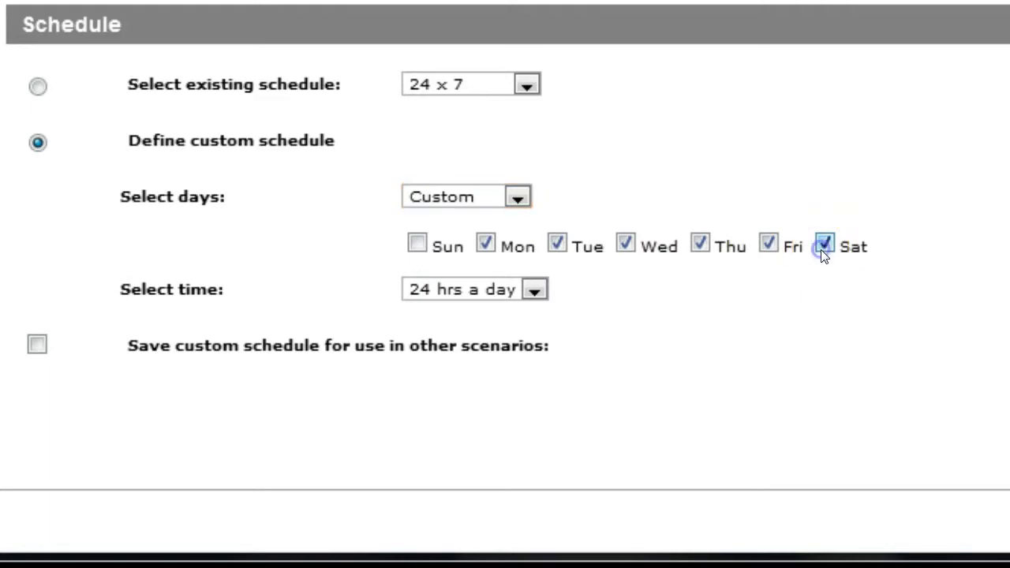
- Limit the schedule's hours to between 09:00 AM and 05:00 PM
click(518, 289)
click(494, 328)
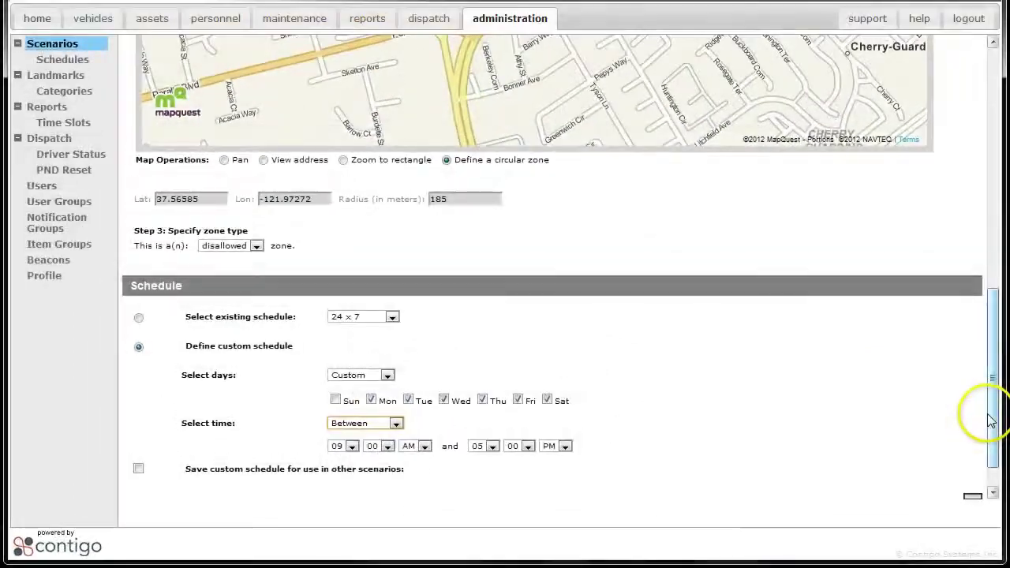
drag(991, 422, 991, 440)
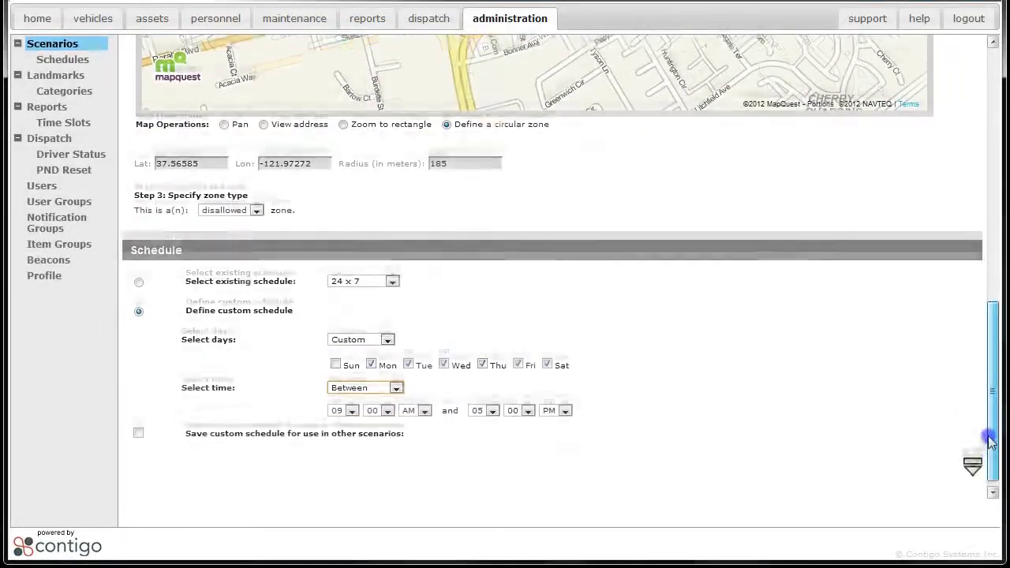
scroll(991, 440, down, 3)
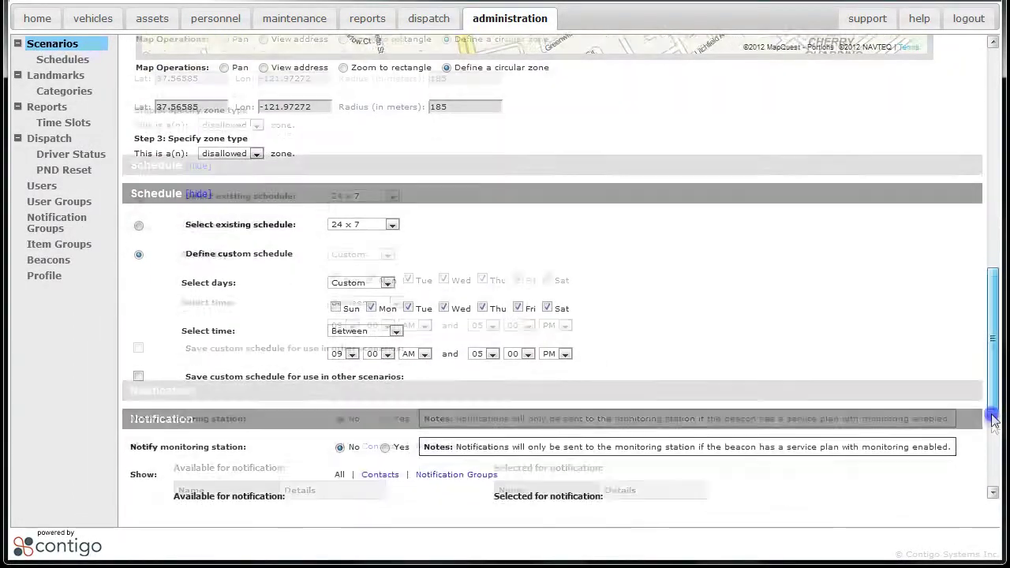
- Move the contact's e-mail and phone rows into the notification list
drag(993, 420, 991, 481)
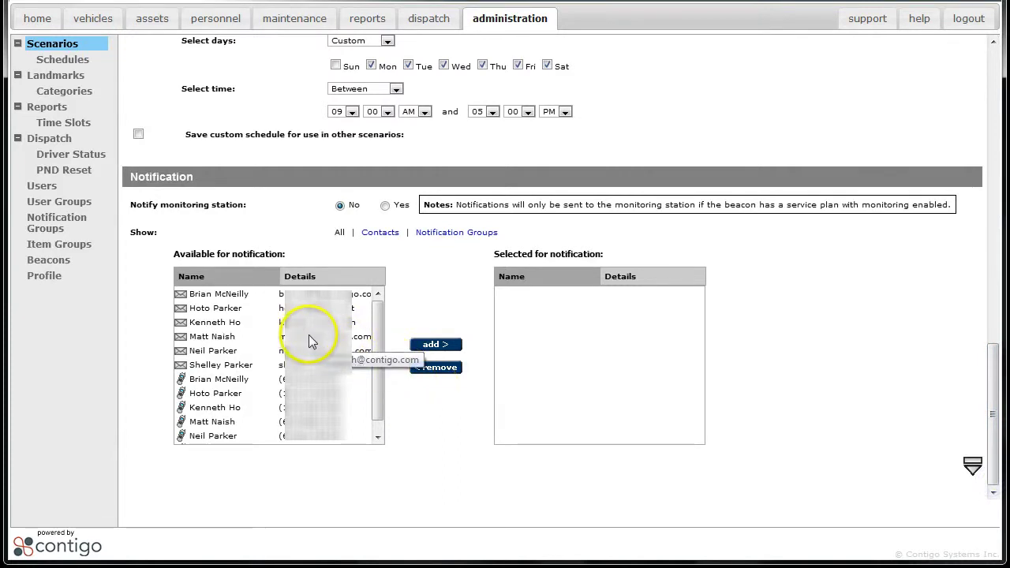
click(309, 336)
click(435, 344)
click(309, 408)
click(421, 350)
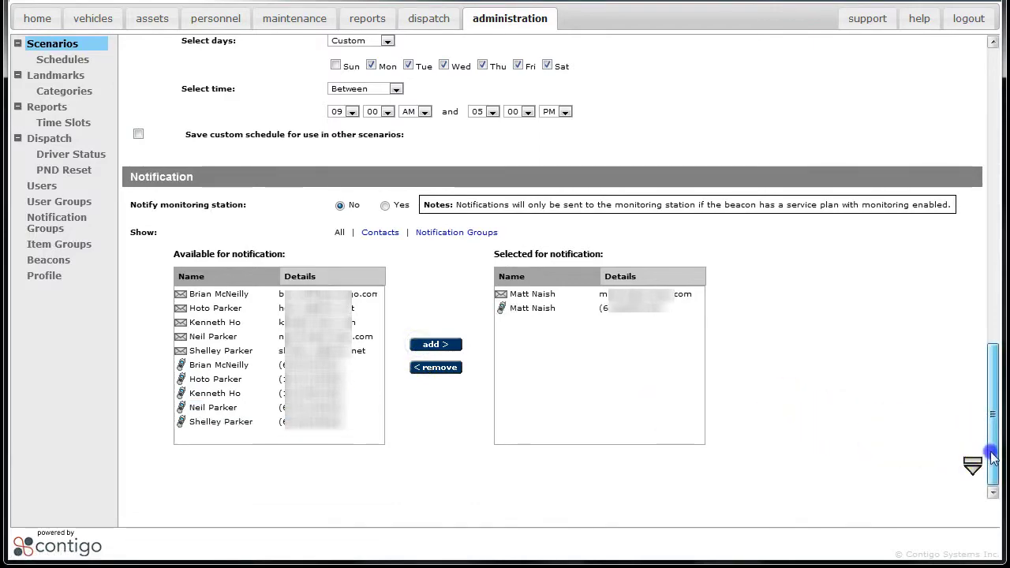
drag(992, 423, 994, 490)
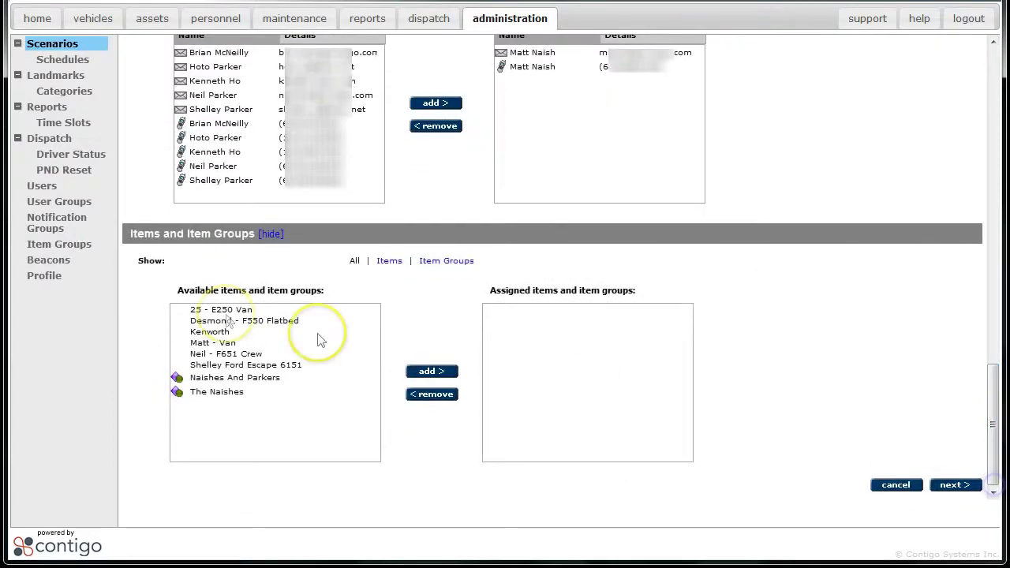
- Assign the van, F651 Crew and Ford Escape 6151, then proceed to confirmation
click(230, 344)
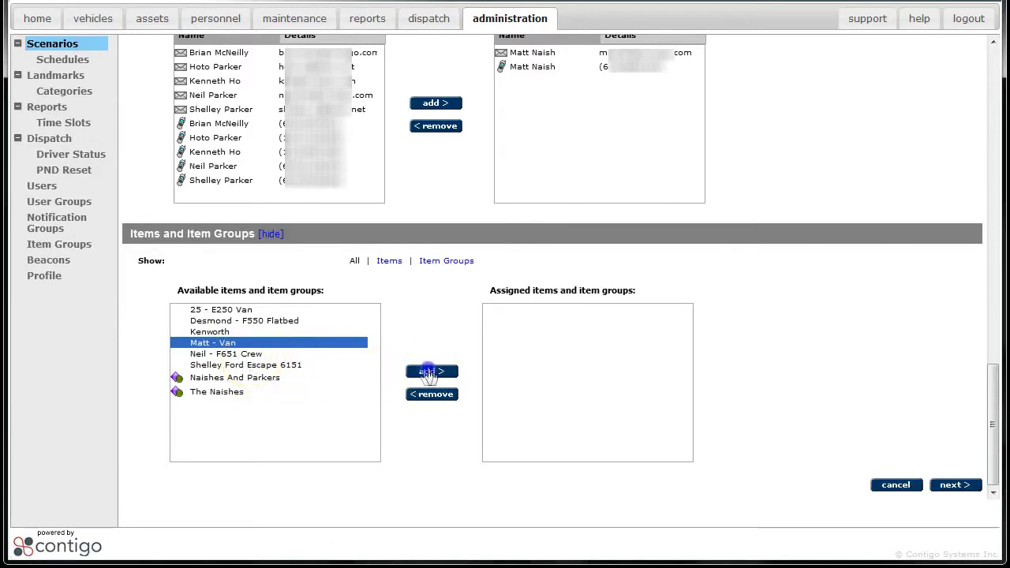
click(431, 371)
click(230, 343)
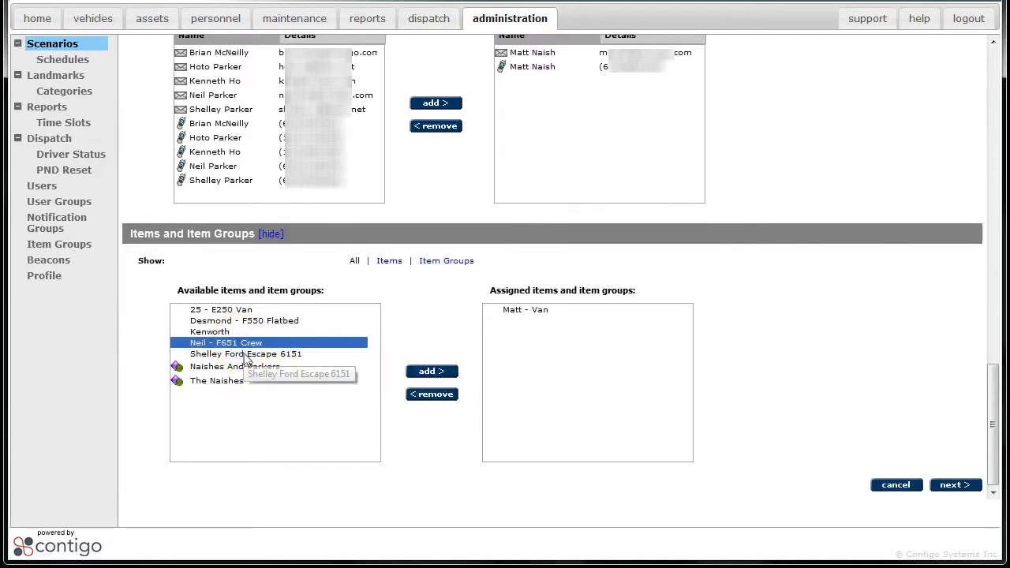
shift+click(245, 354)
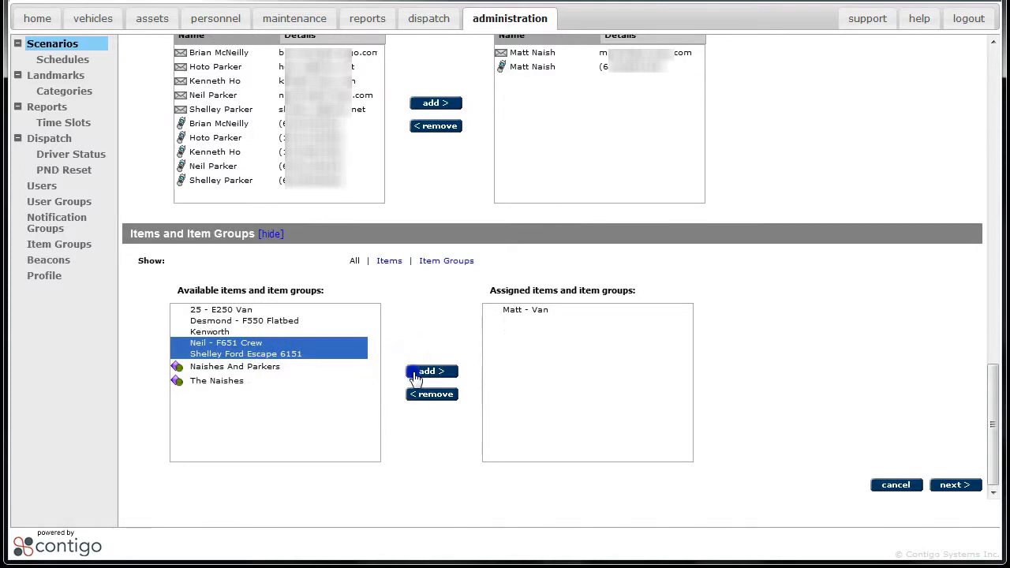
click(426, 371)
click(944, 487)
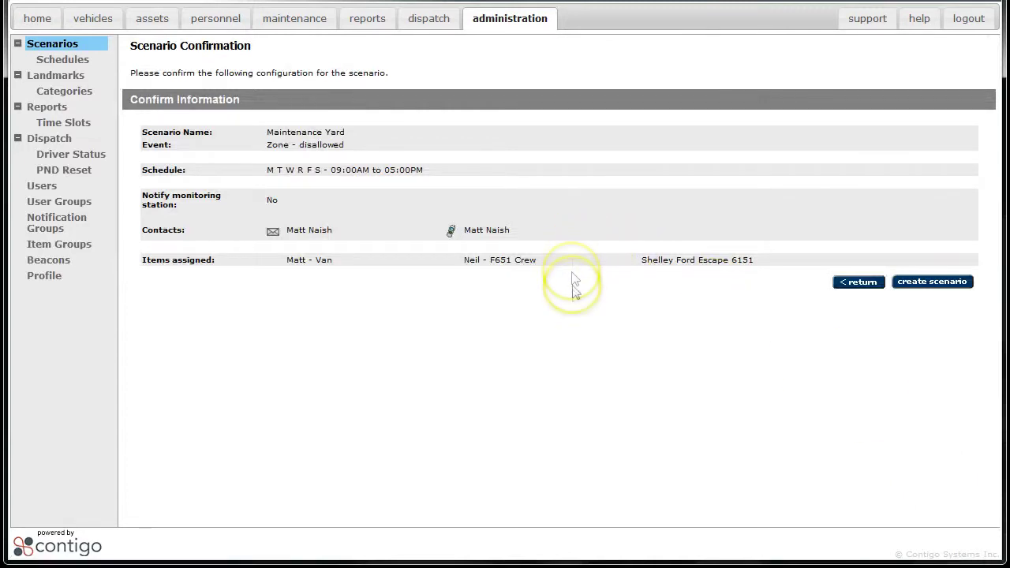
- Review the Maintenance Yard summary and create the scenario
click(924, 291)
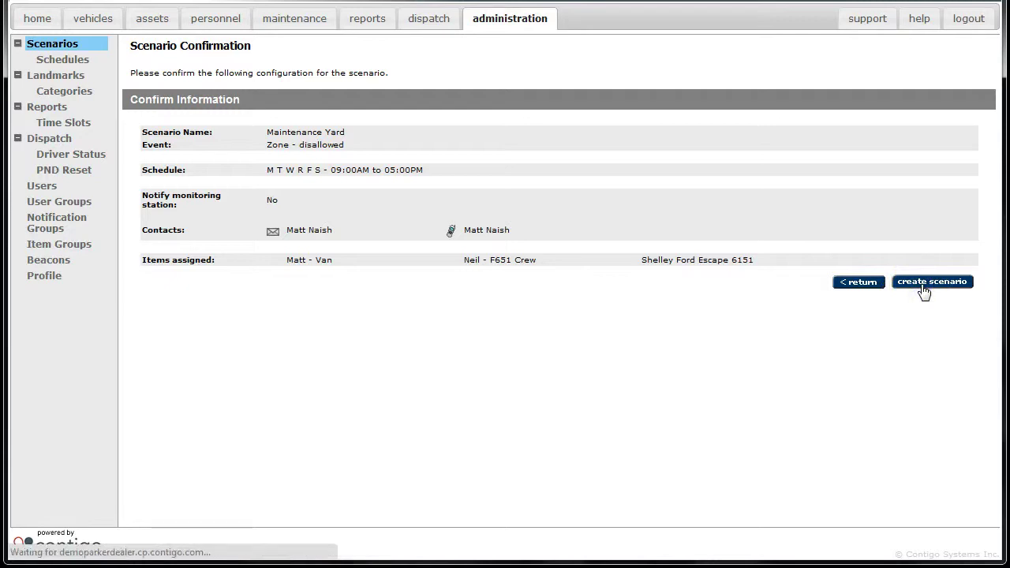